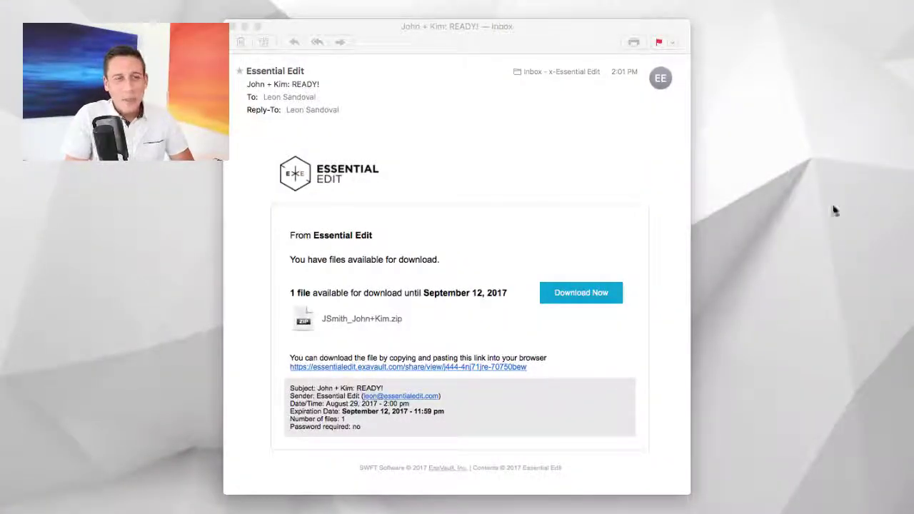
Step: Follow the delivery email's Download Now link to the ExaVault share page listing JSmith_John+Kim.zip
left_click(460, 191)
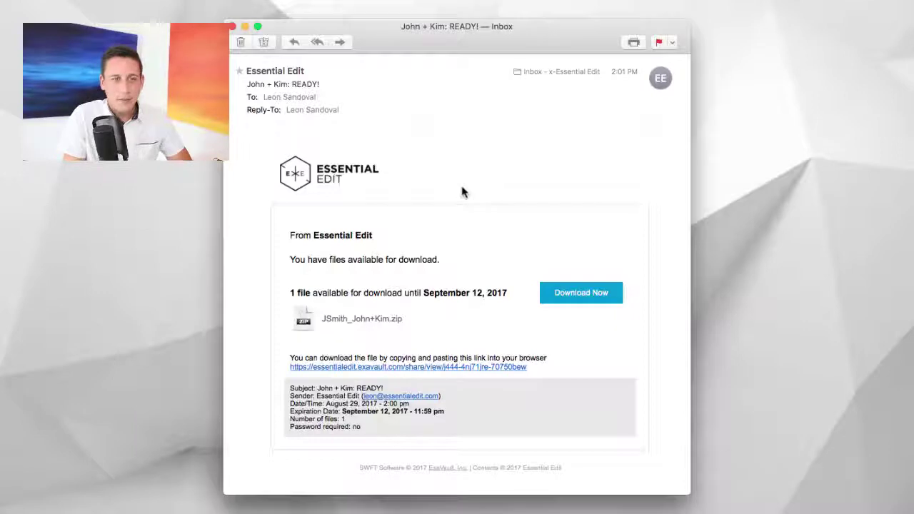
left_click(582, 294)
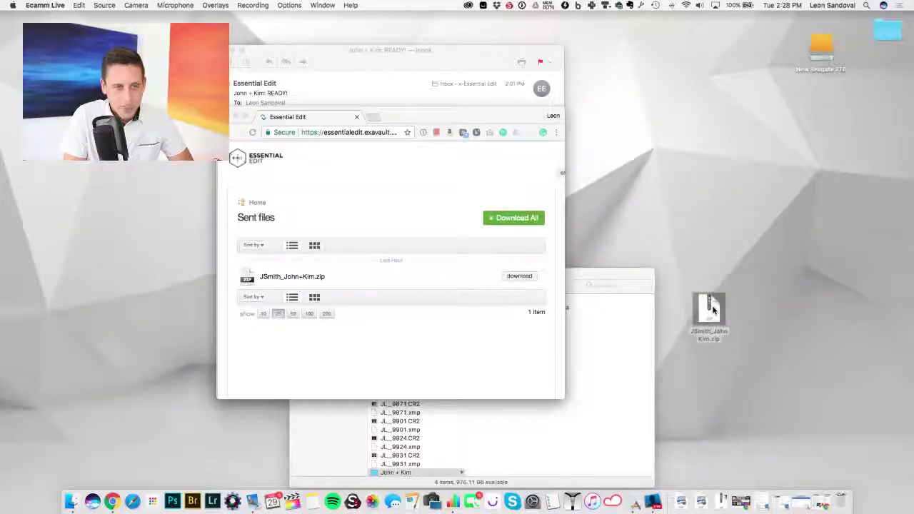
left_click(713, 312)
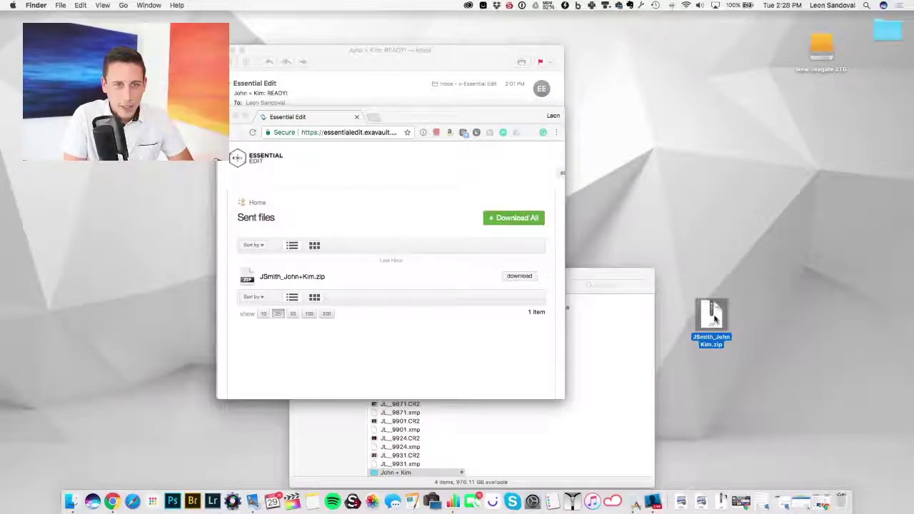
double_click(714, 318)
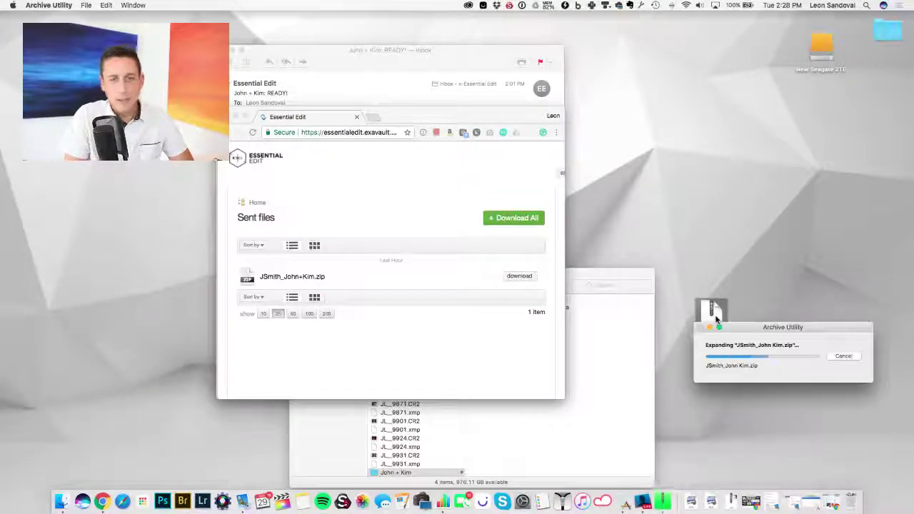
left_click_drag(719, 319, 775, 314)
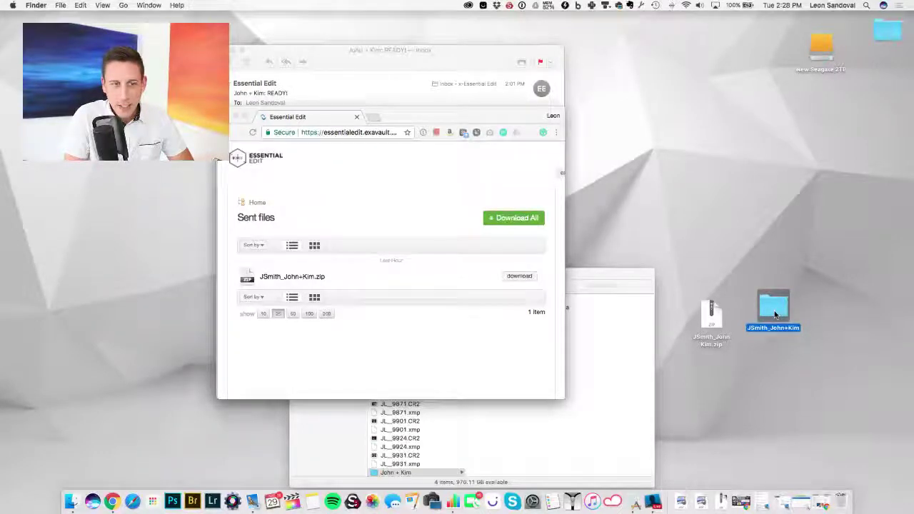
double_click(775, 313)
key("super+Tab")
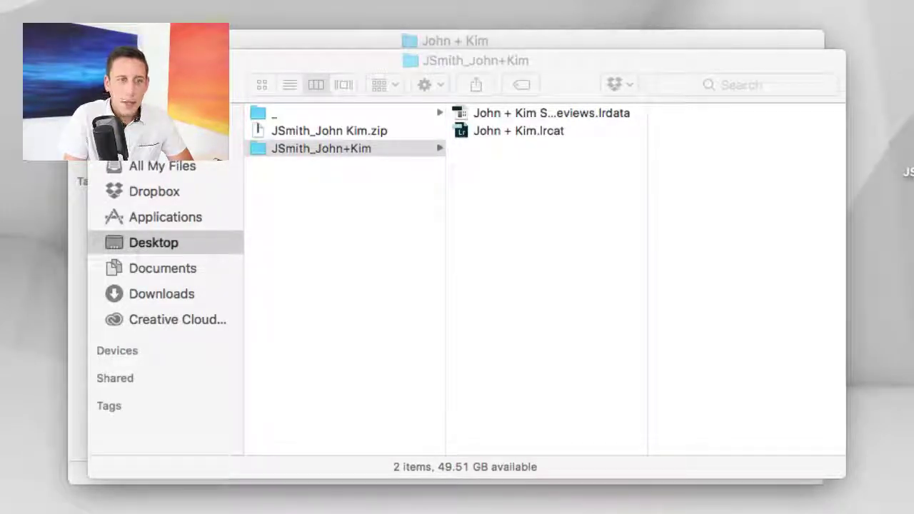
Step: Widen the column and inspect the delivered John + Kim.lrcat and Smart Previews.lrdata details
left_click(574, 66)
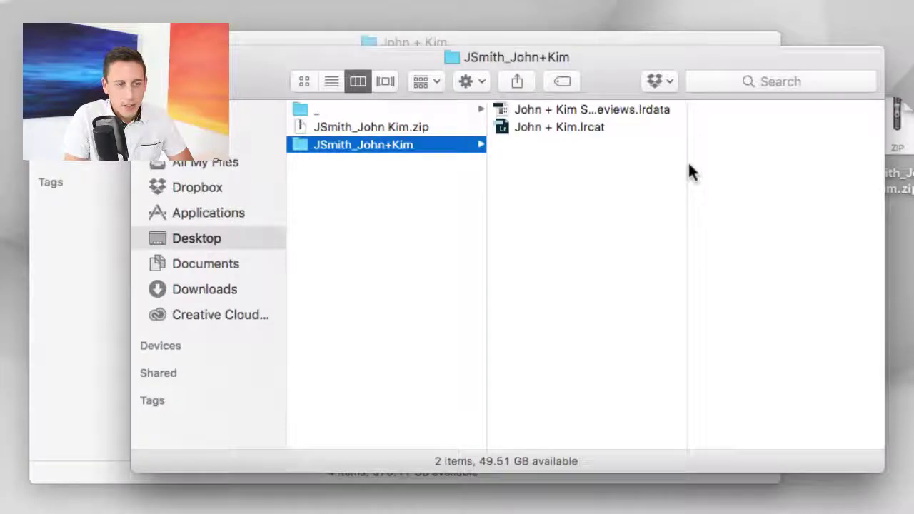
left_click_drag(688, 172, 763, 168)
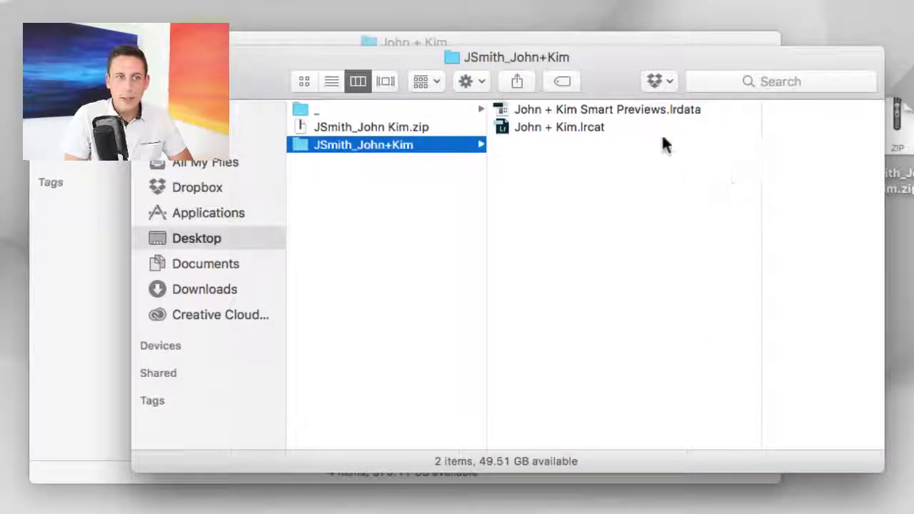
left_click(578, 130)
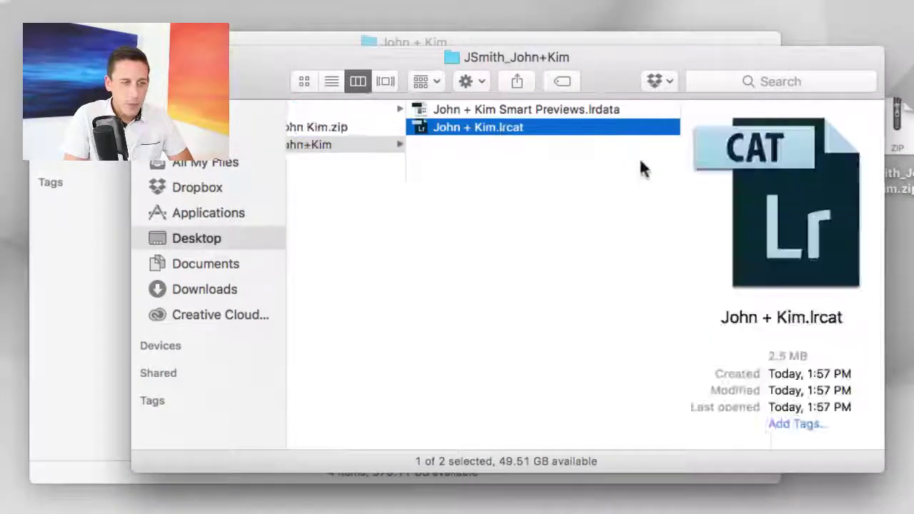
left_click(560, 110)
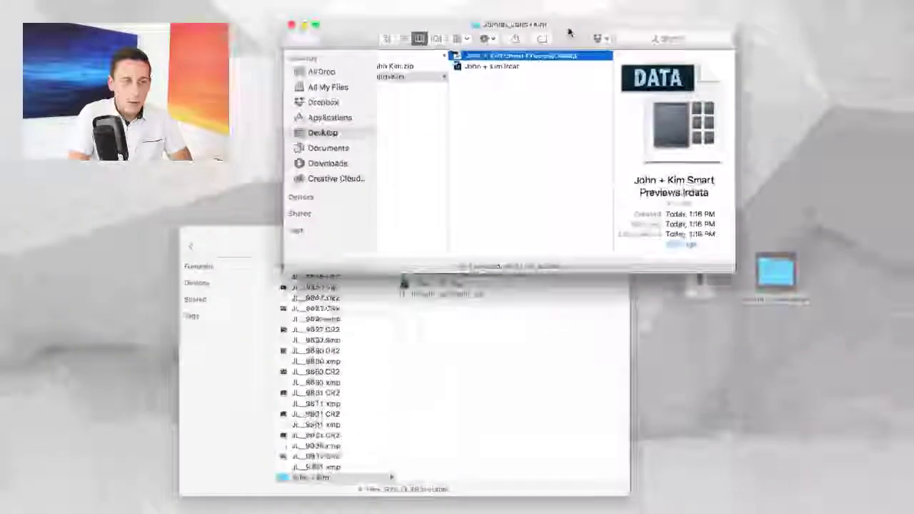
Step: Bring the John + Kim job folder window alongside and select all four of its files
left_click(448, 255)
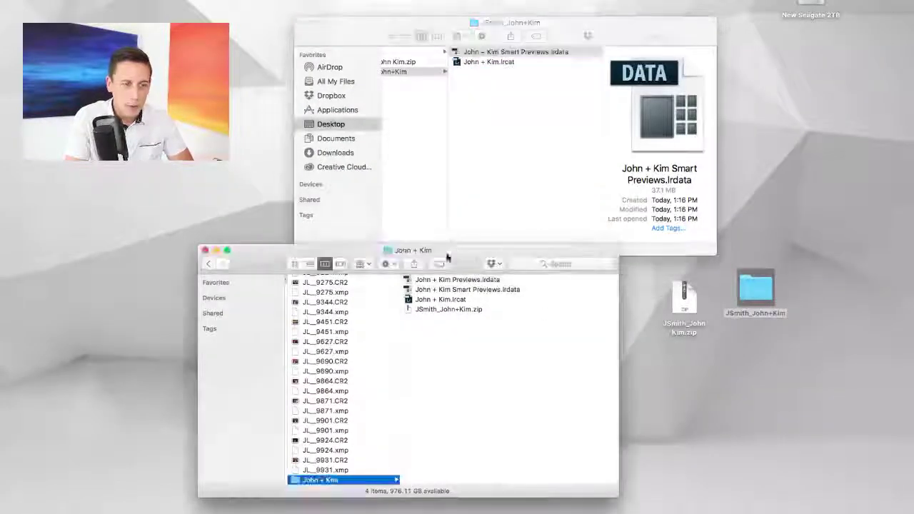
left_click_drag(455, 255, 487, 252)
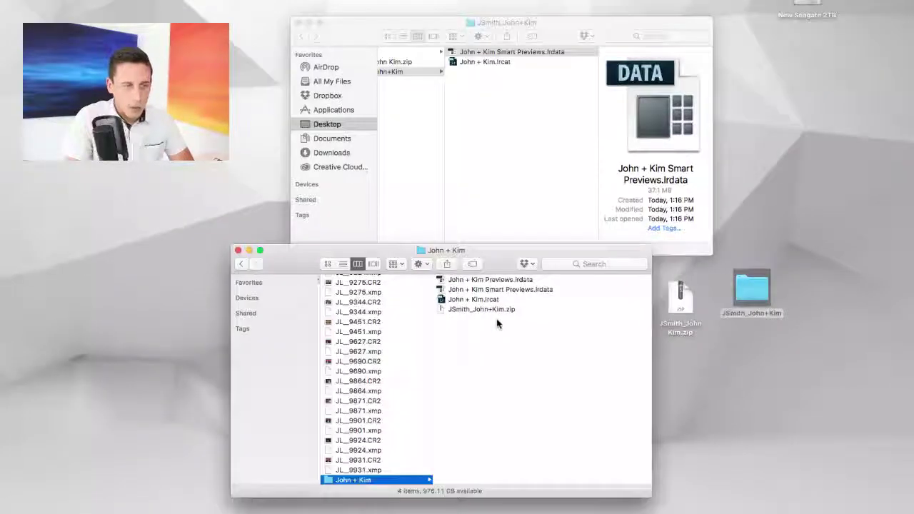
scroll(498, 322, "left", 3)
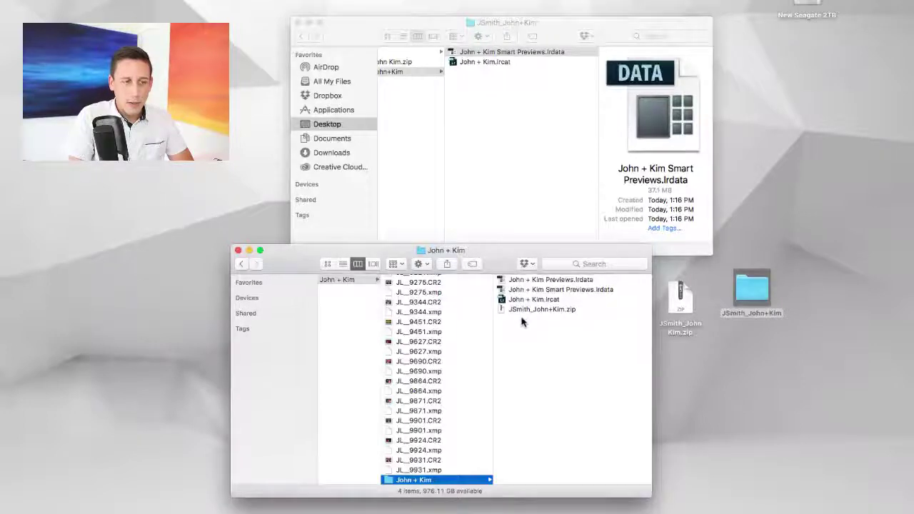
left_click(519, 314)
scroll(437, 323, "right", 2)
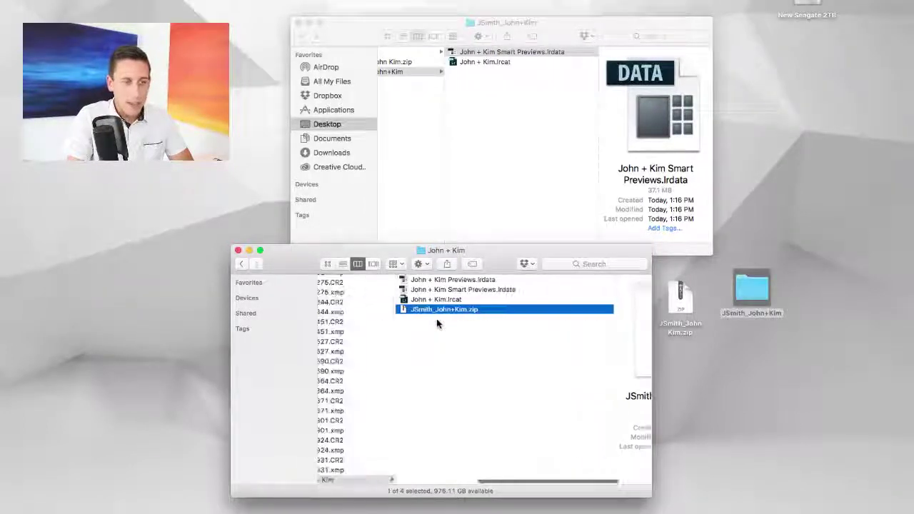
left_click(505, 330)
key("super+a")
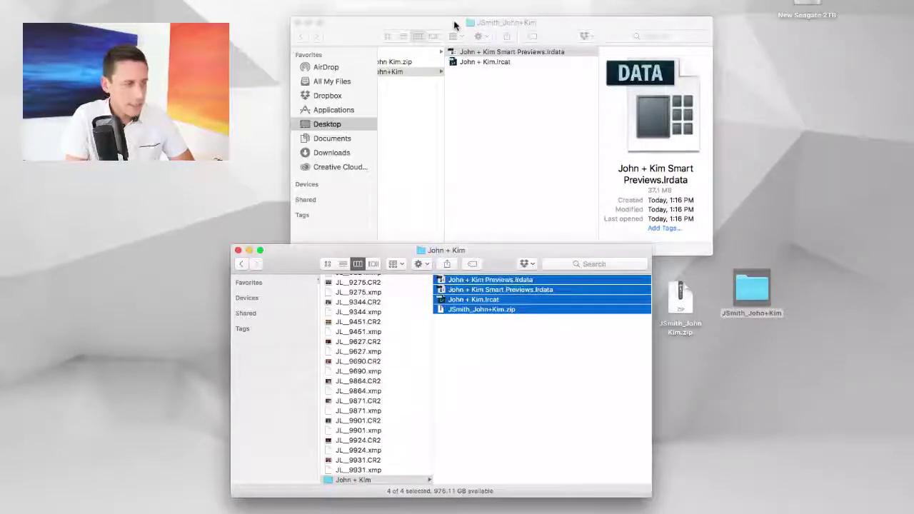
Step: Compare the delivered John + Kim.lrcat with the job folder's catalog, then reselect the JSmith_John+Kim folder
left_click_drag(456, 25, 399, 10)
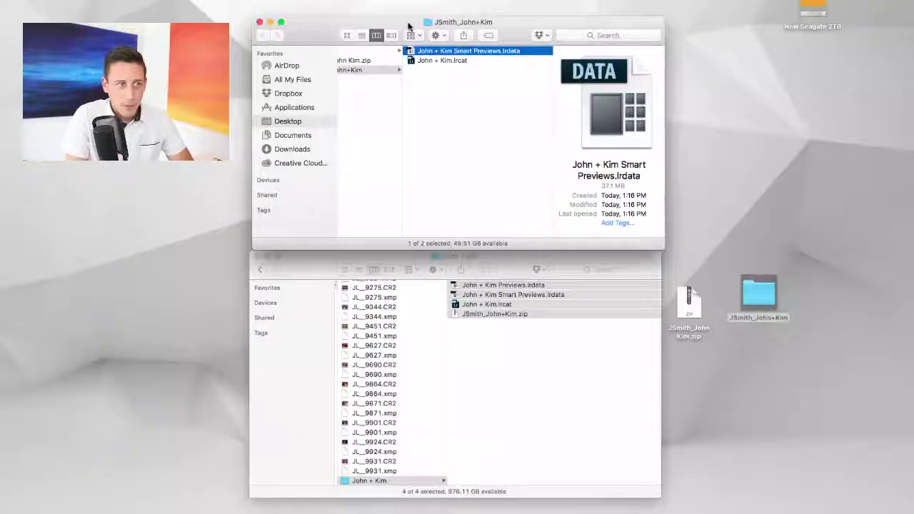
left_click(387, 72)
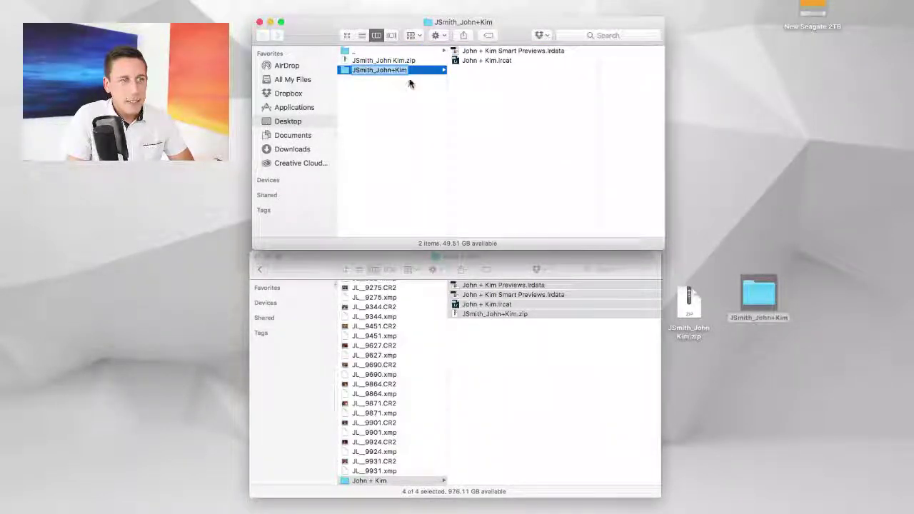
left_click(468, 63)
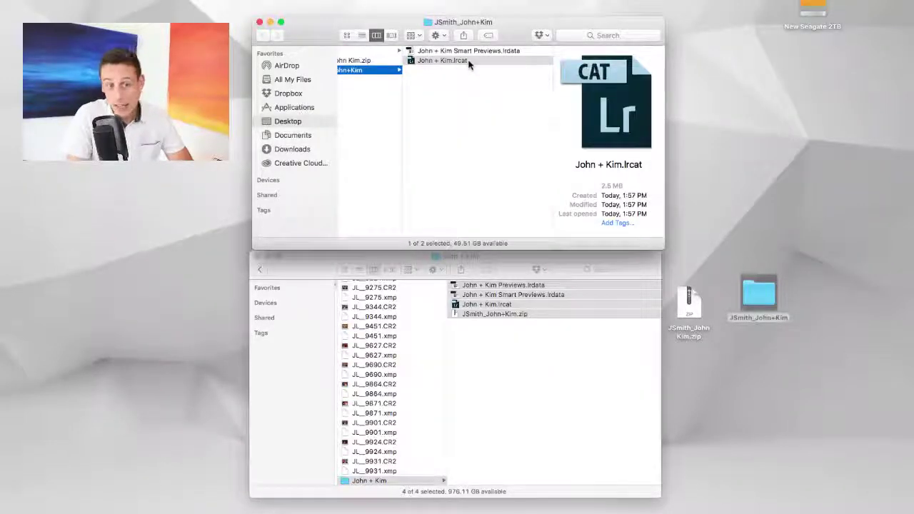
left_click(514, 272)
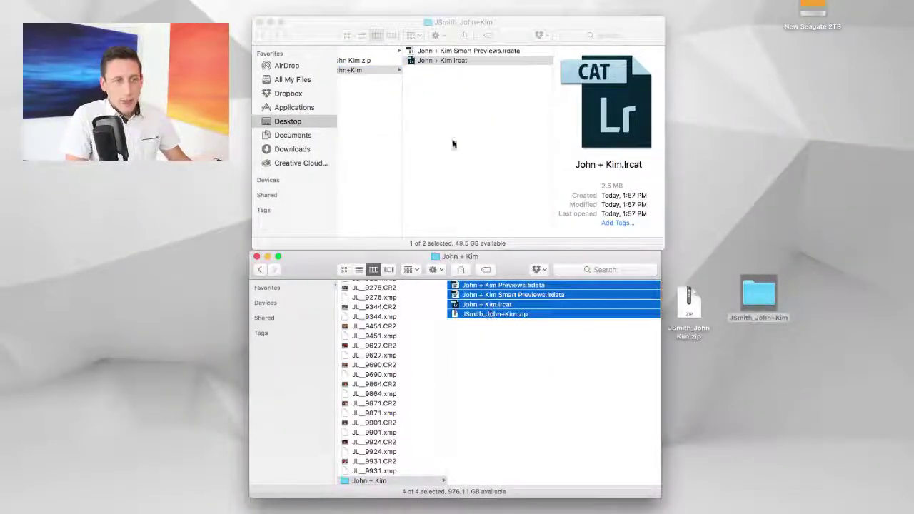
left_click(378, 70)
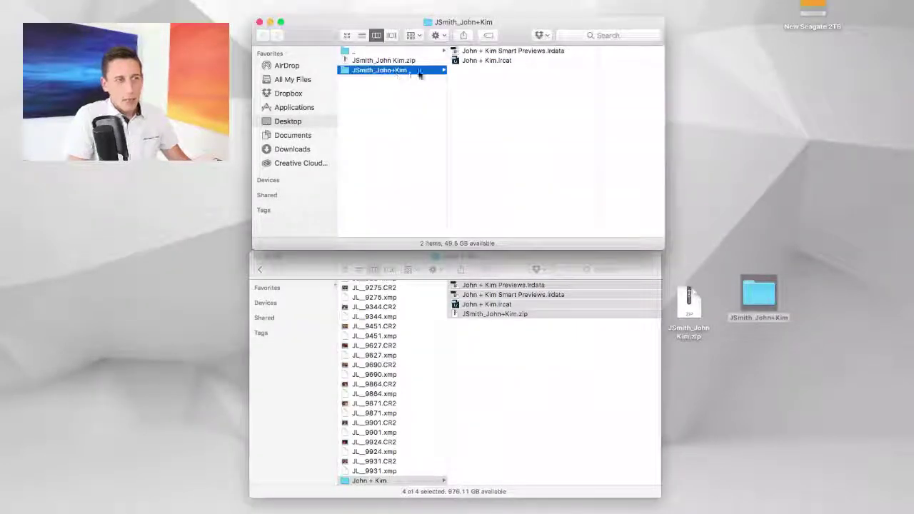
left_click(407, 71)
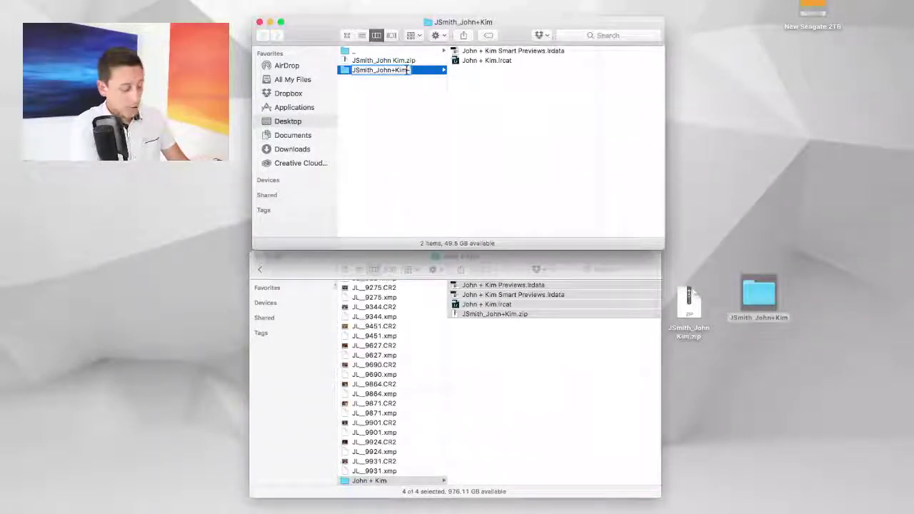
type("_CC")
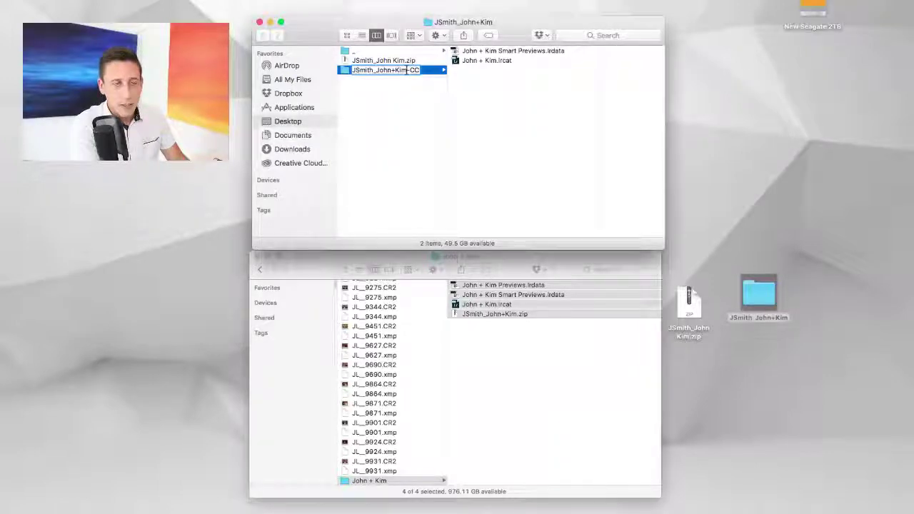
key("Return")
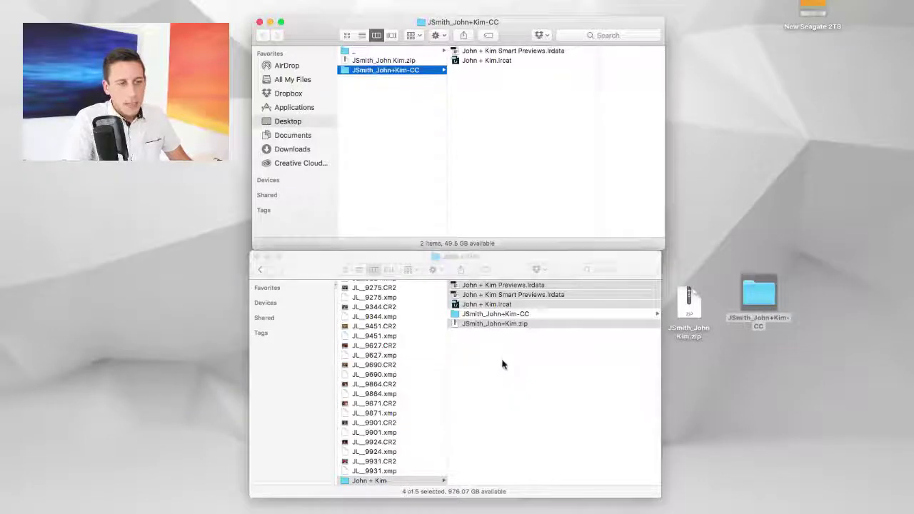
left_click(495, 325)
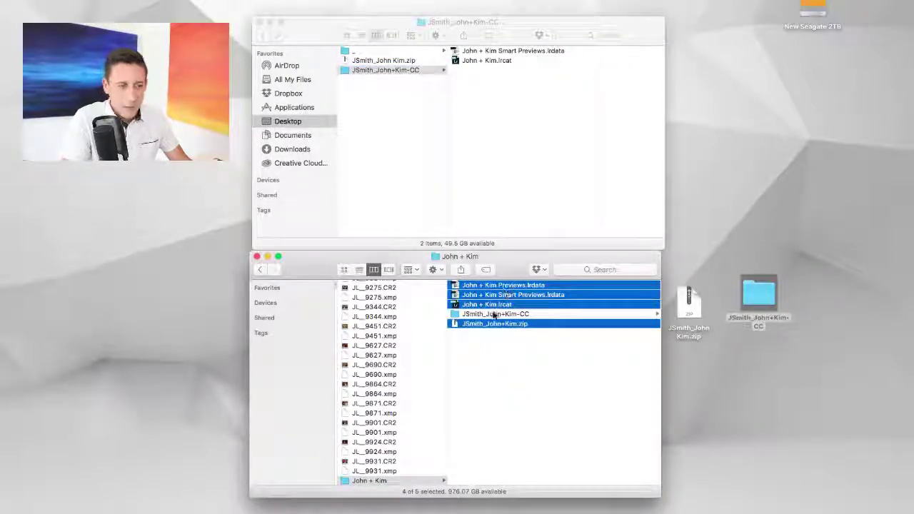
left_click(493, 317)
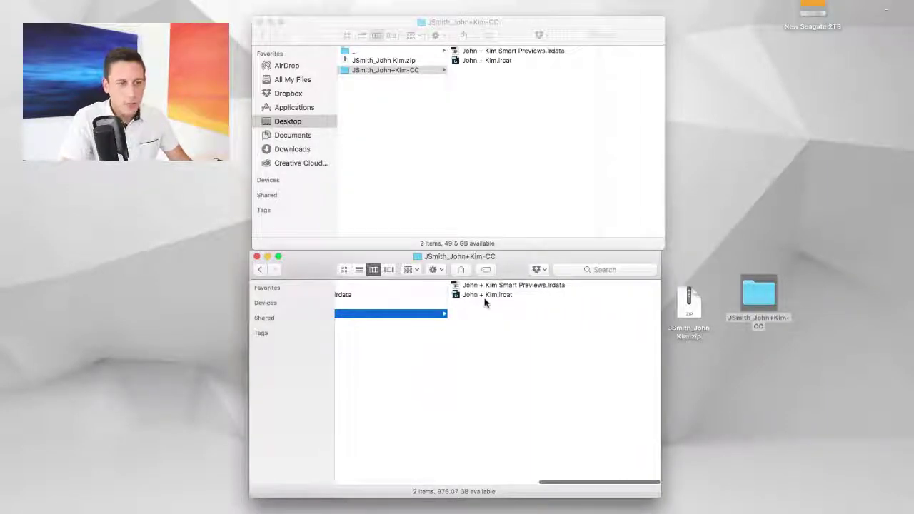
left_click(483, 297)
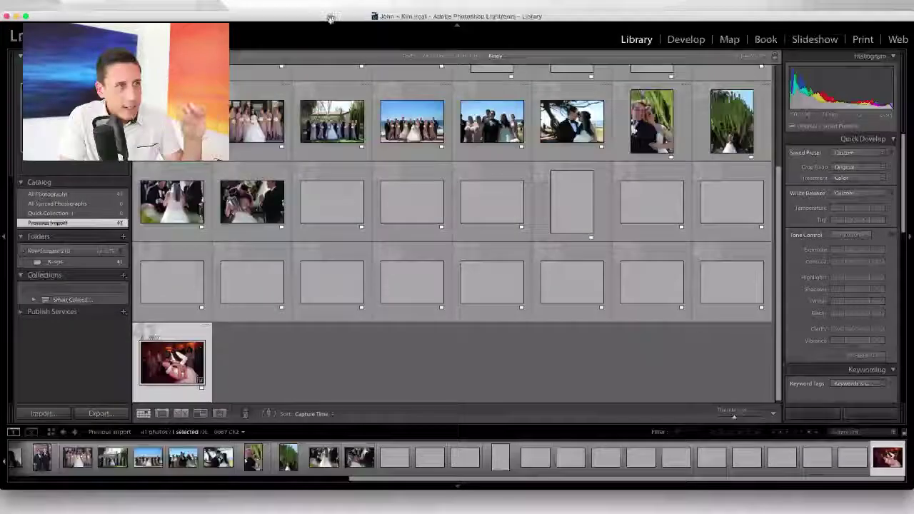
Step: Select all 41 John + Kim photos in the Library grid, making JL_7874 the active one
scroll(333, 121, "up", 4)
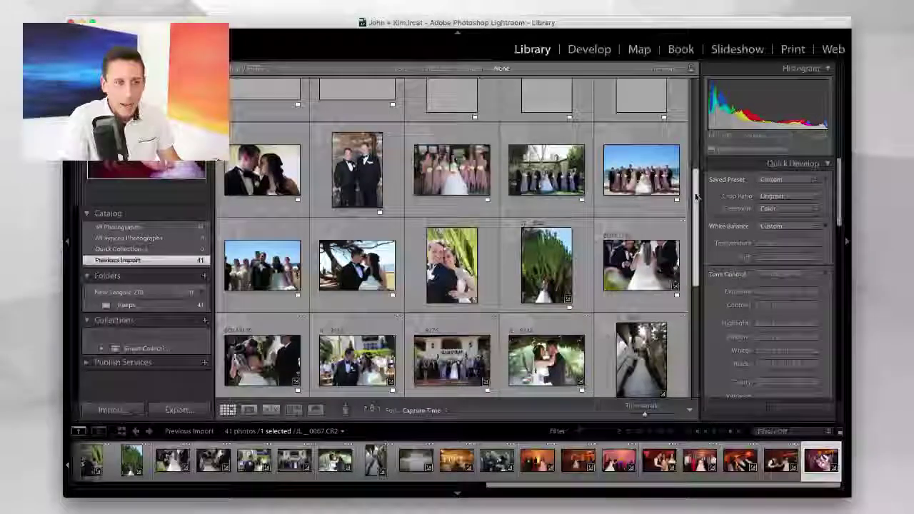
left_click_drag(697, 198, 694, 102)
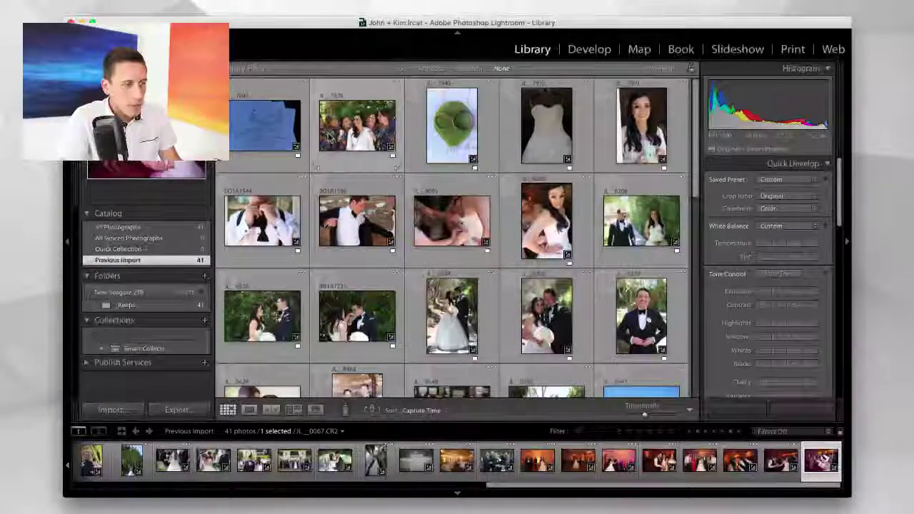
left_click(269, 129)
key("super+a")
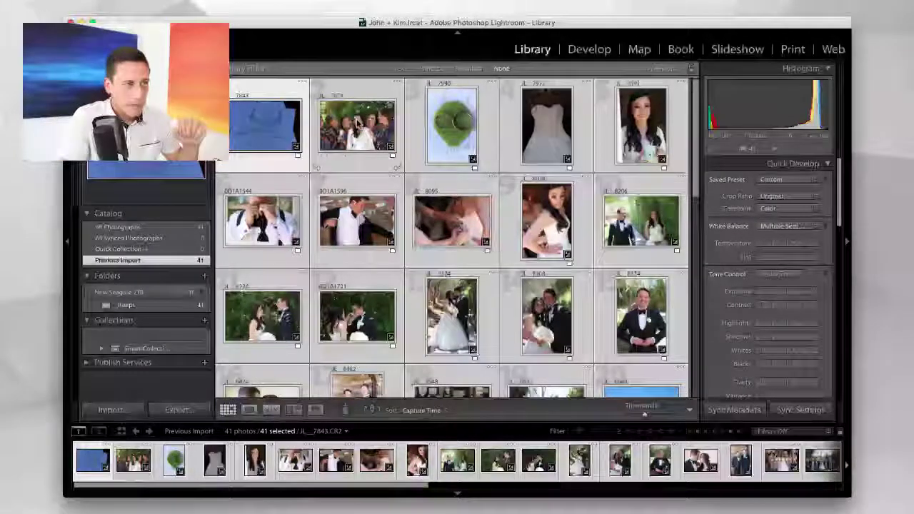
left_click(358, 123)
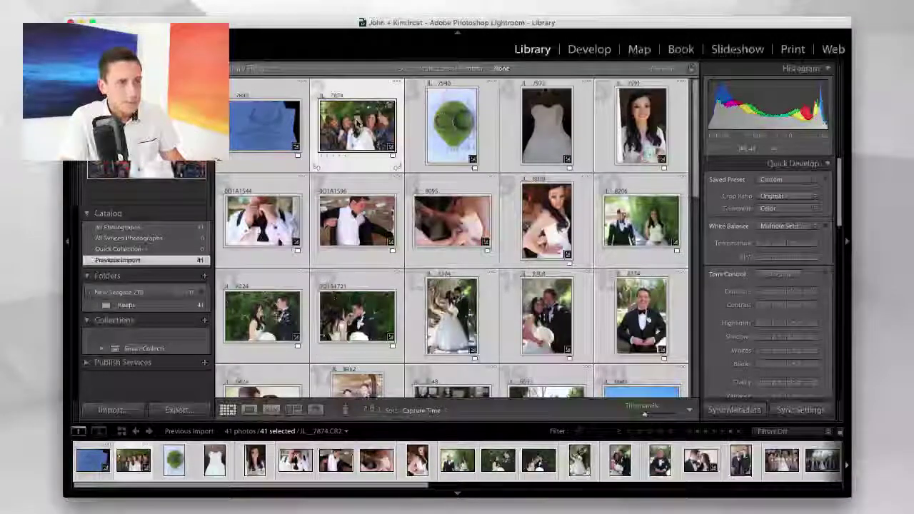
Step: View the bridesmaids photo JL_7874 in Loupe view and make the Lightroom window slightly narrower
double_click(358, 123)
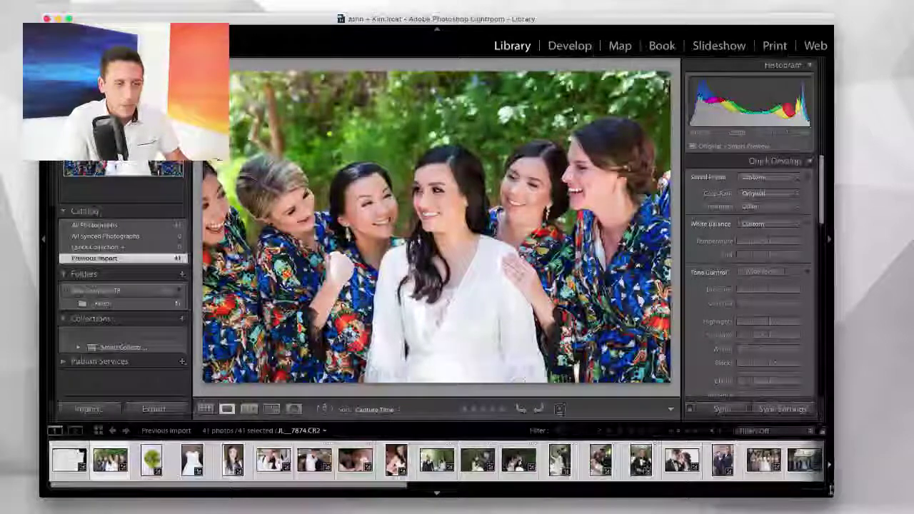
left_click_drag(831, 492, 825, 492)
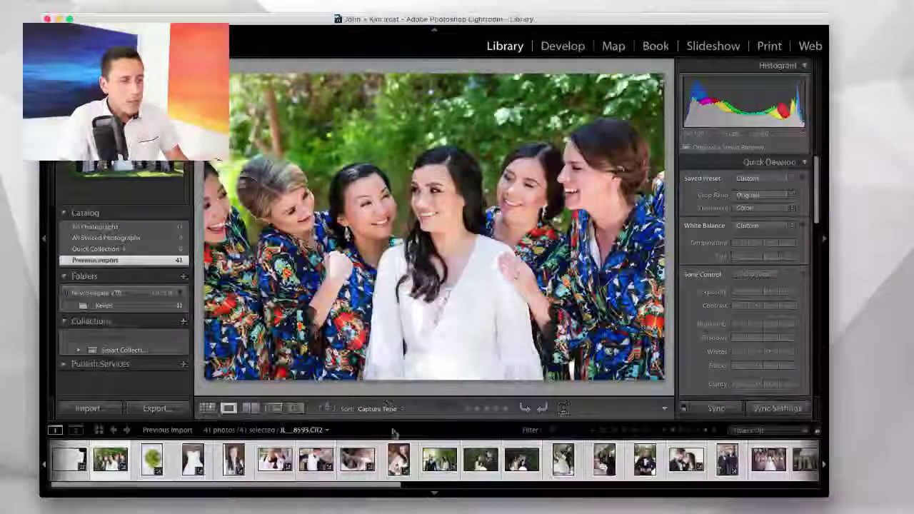
Step: Switch the Library back to Grid view with all 41 photos selected
key("g")
key("super+a")
scroll(446, 222, "down", 2)
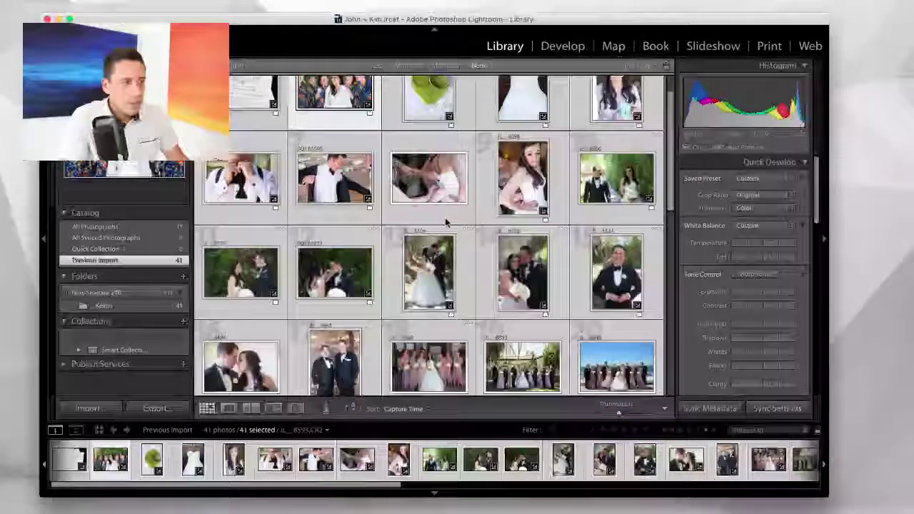
scroll(446, 223, "up", 2)
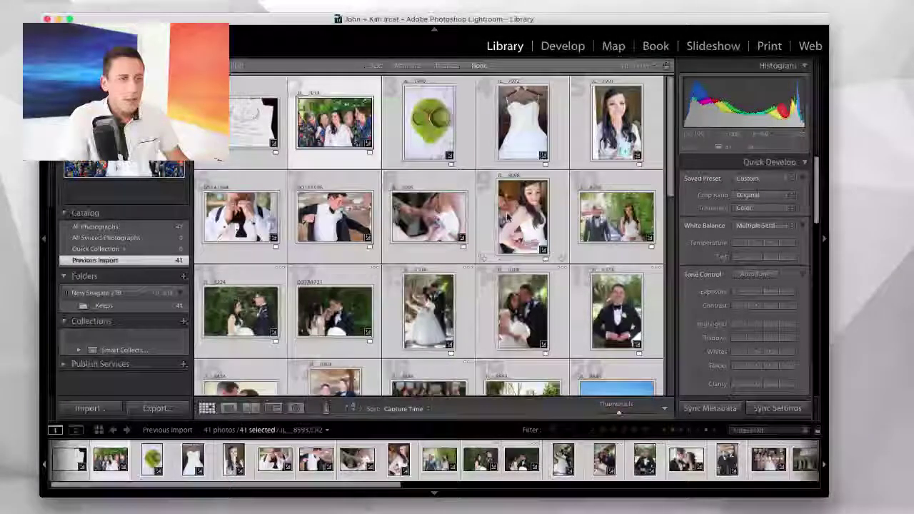